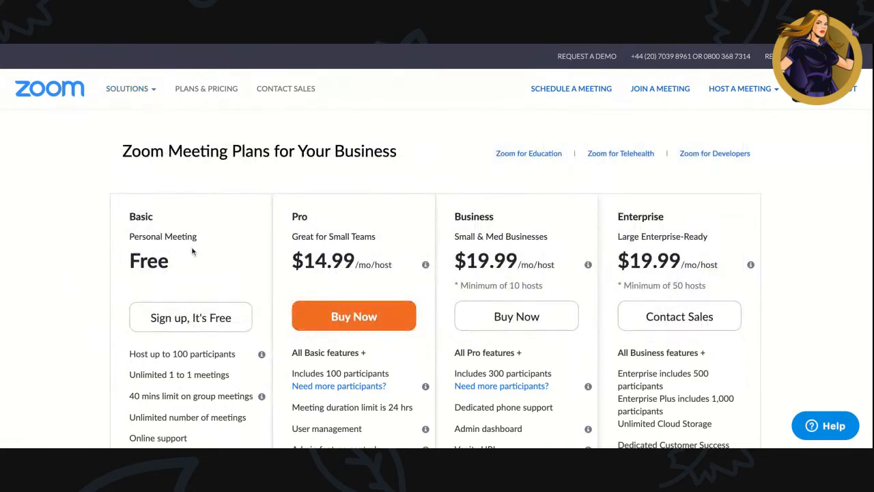
- Compare the features of the Basic, Pro, Business and Enterprise meeting plans on the pricing page
{"action": "scroll", "coordinate": [193, 251], "scroll_direction": "down", "scroll_amount": 2}
{"action": "scroll", "coordinate": [193, 251], "scroll_direction": "down", "scroll_amount": 1}
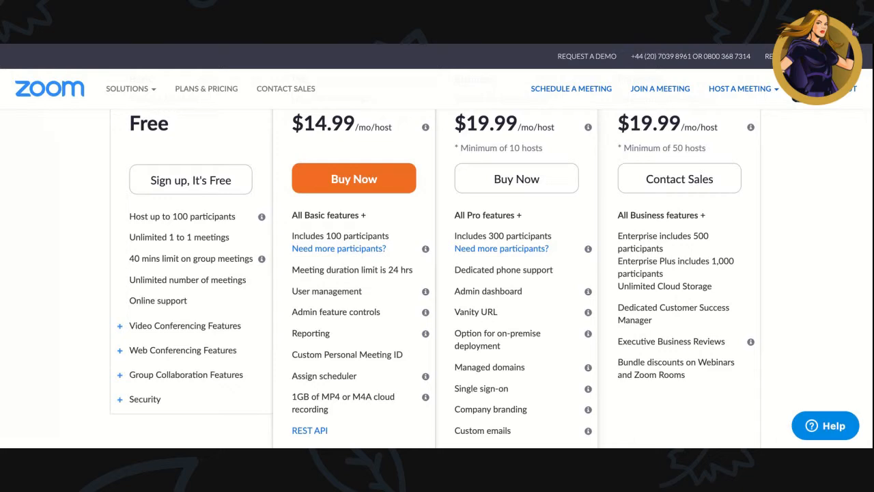
{"action": "scroll", "coordinate": [84, 250], "scroll_direction": "up", "scroll_amount": 3}
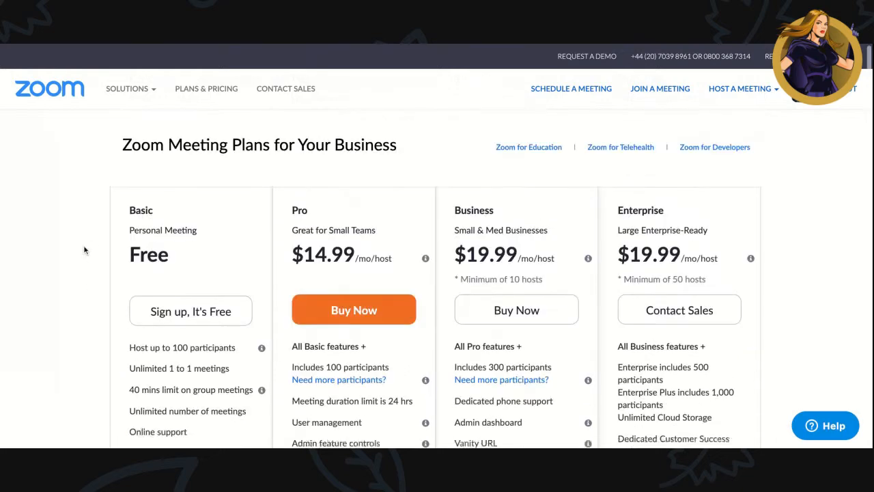
{"action": "scroll", "coordinate": [85, 250], "scroll_direction": "down", "scroll_amount": 1}
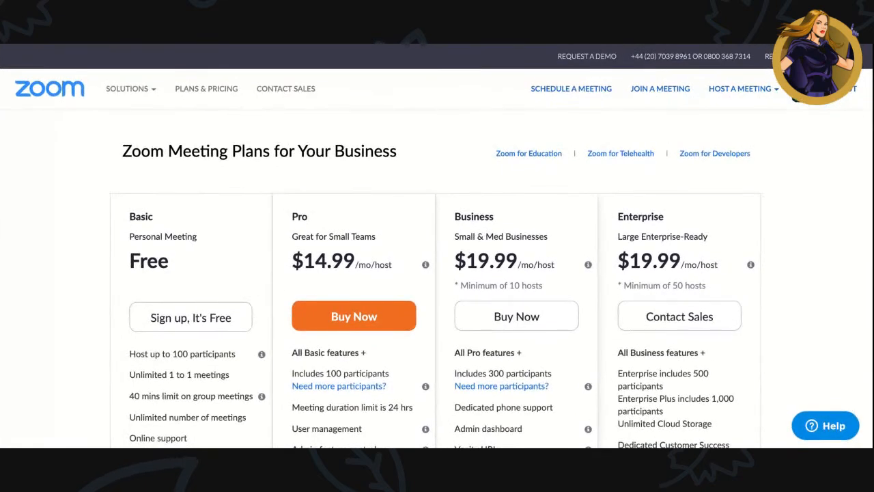
- Start scheduling a new meeting with the topic "1:1 meeting"
{"action": "left_click", "coordinate": [563, 89]}
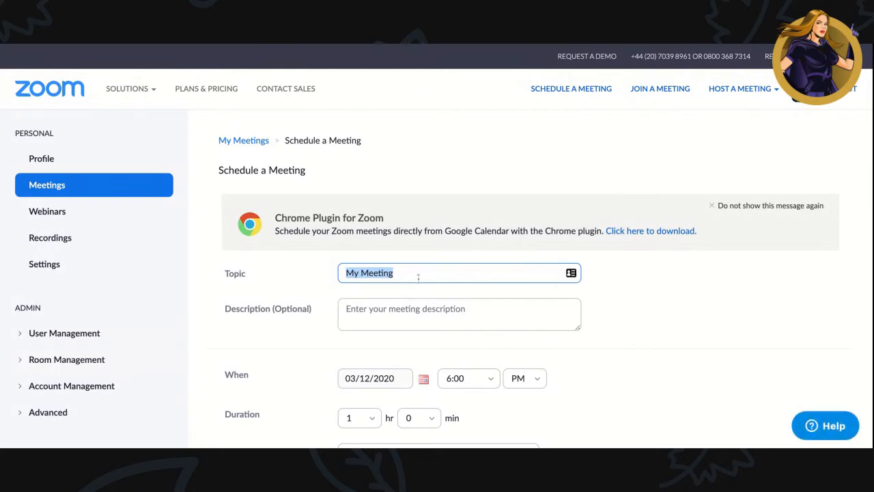
{"action": "type", "text": "1"}
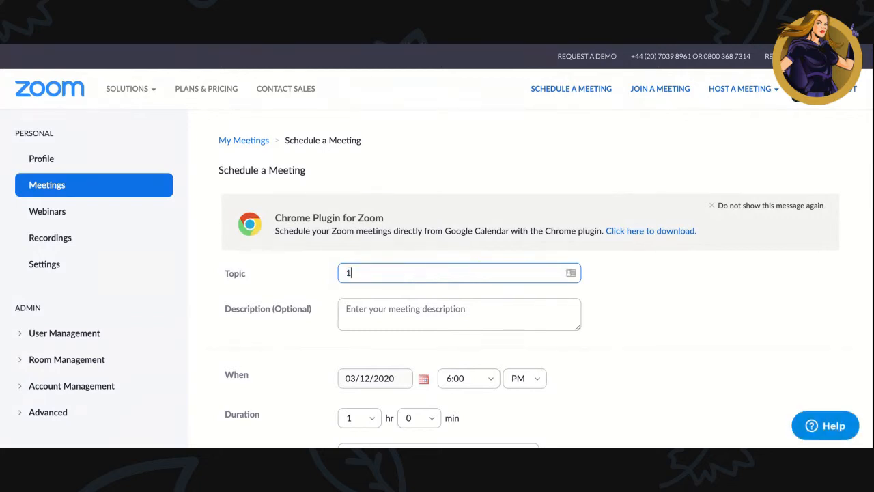
{"action": "type", "text": ":1 meeting"}
{"action": "left_click", "coordinate": [402, 309]}
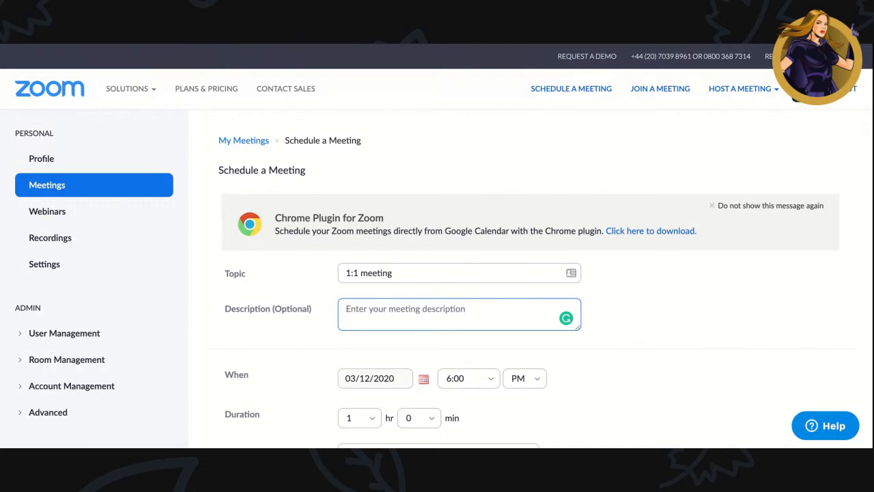
- Check the new meeting's date picker, duration, time zone and recurrence options
{"action": "scroll", "coordinate": [437, 273], "scroll_direction": "down", "scroll_amount": 3}
{"action": "left_click", "coordinate": [422, 286]}
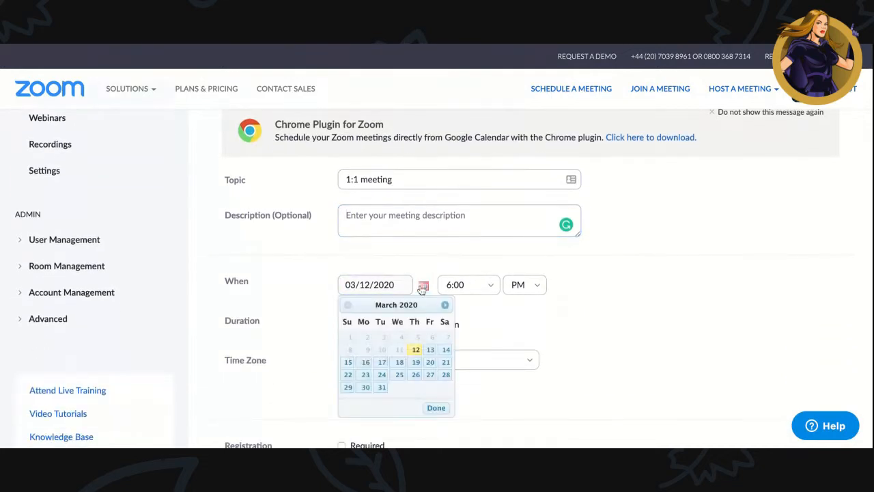
{"action": "left_click", "coordinate": [423, 286]}
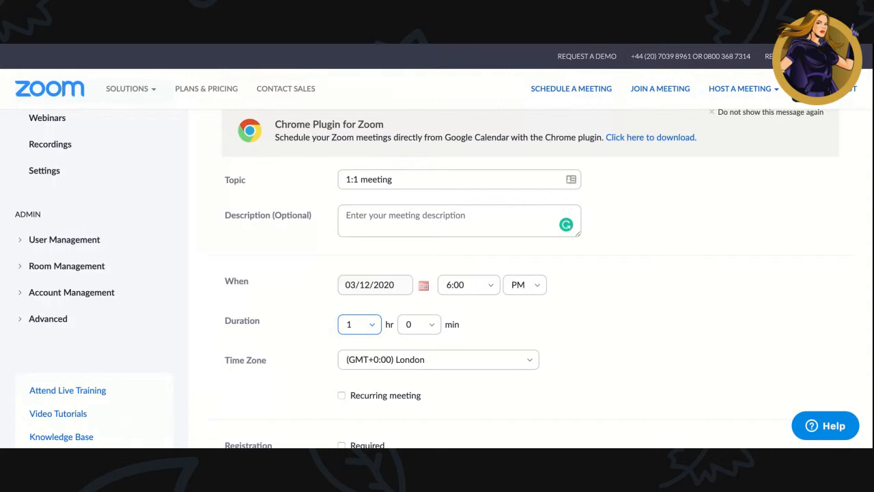
{"action": "scroll", "coordinate": [437, 273], "scroll_direction": "down", "scroll_amount": 1}
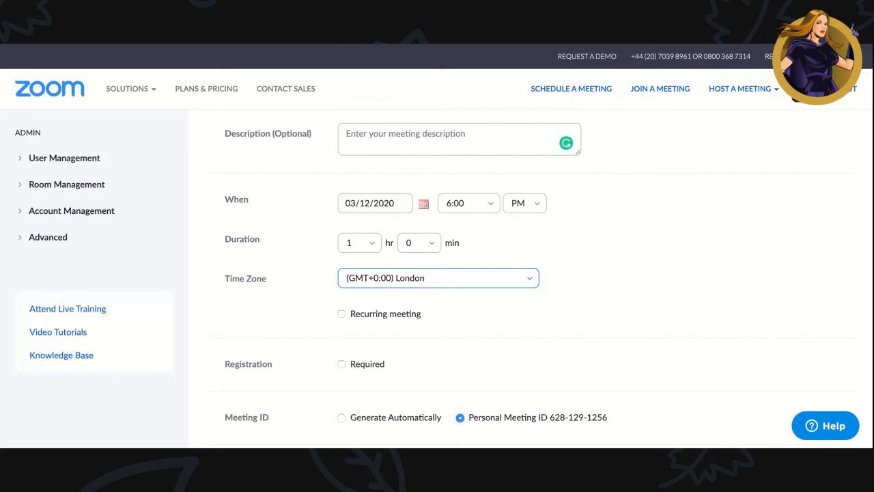
{"action": "scroll", "coordinate": [342, 266], "scroll_direction": "down", "scroll_amount": 1}
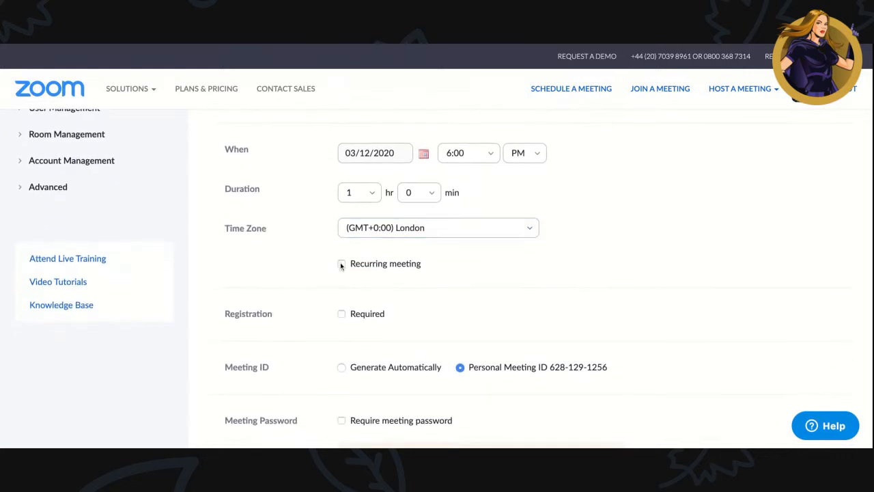
- Have the meeting ID generated automatically and remove the meeting password requirement
{"action": "scroll", "coordinate": [521, 287], "scroll_direction": "down", "scroll_amount": 1}
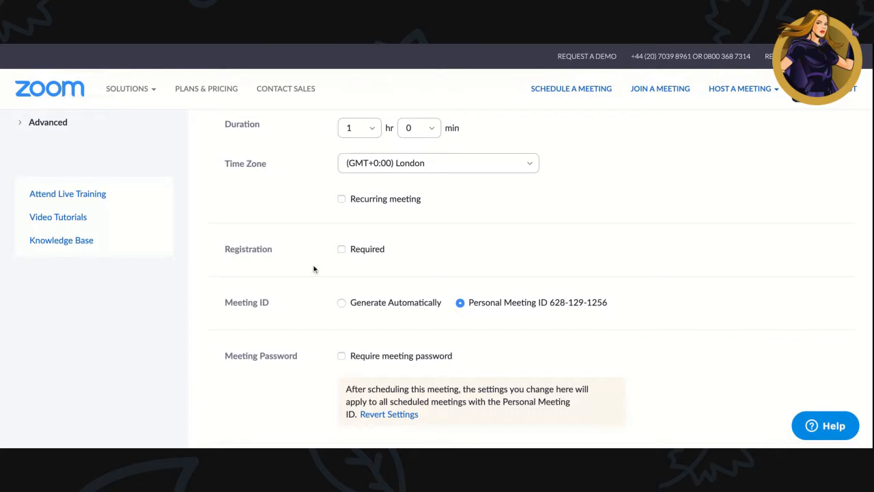
{"action": "left_click", "coordinate": [341, 302]}
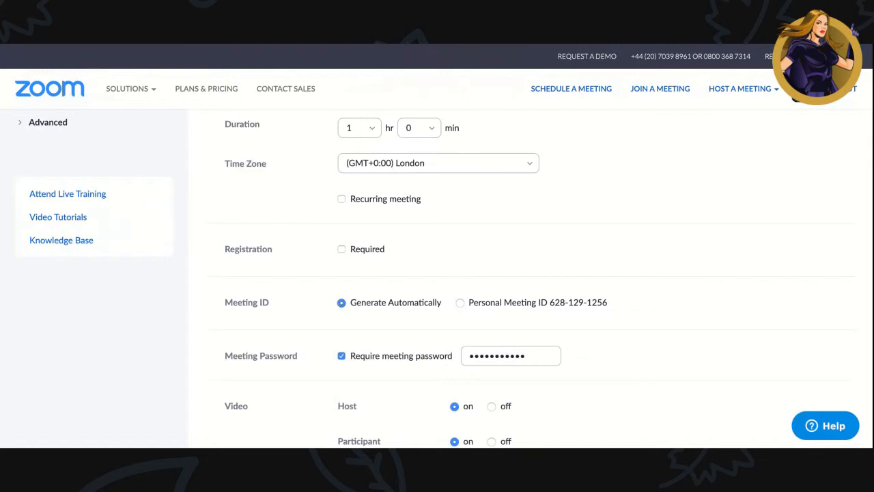
{"action": "scroll", "coordinate": [437, 274], "scroll_direction": "down", "scroll_amount": 2}
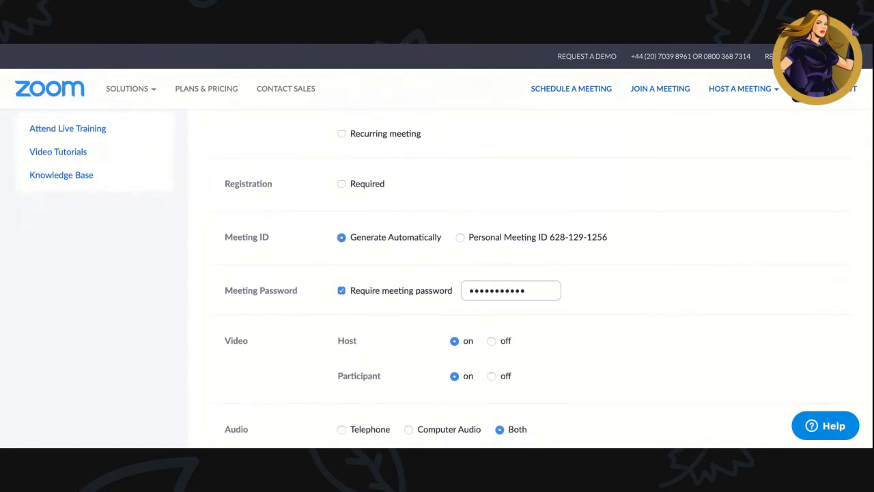
{"action": "left_click", "coordinate": [341, 290]}
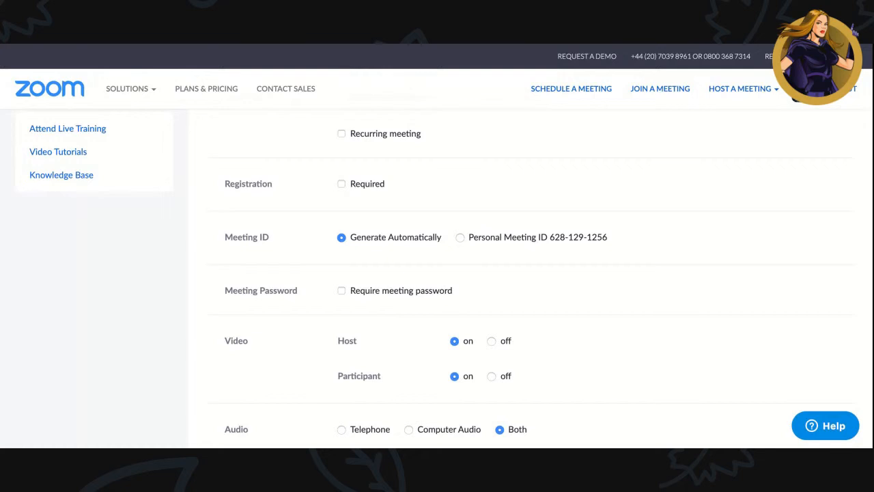
- Enable the waiting room and automatic recording on the local computer, keeping join before host enabled
{"action": "scroll", "coordinate": [437, 273], "scroll_direction": "down", "scroll_amount": 2}
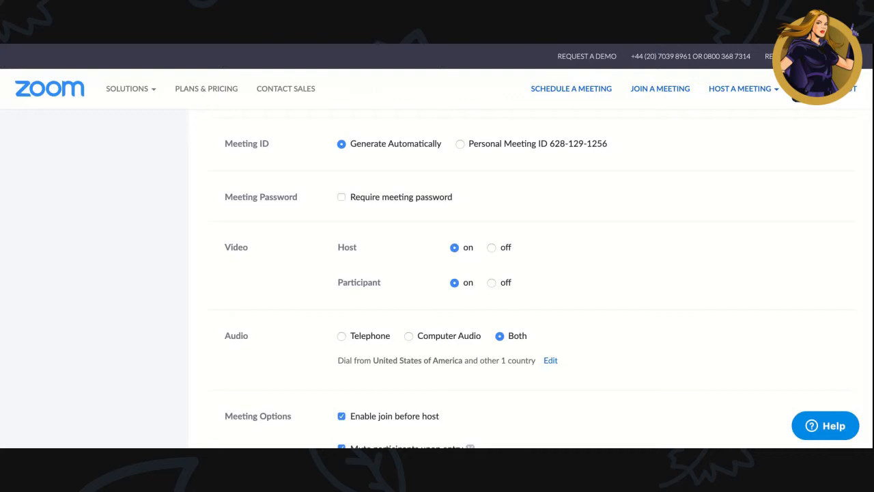
{"action": "scroll", "coordinate": [273, 356], "scroll_direction": "down", "scroll_amount": 2}
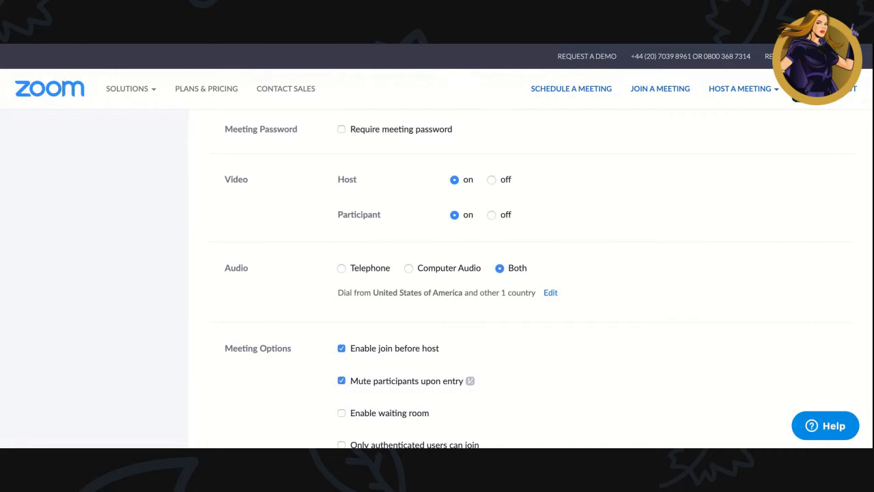
{"action": "scroll", "coordinate": [266, 245], "scroll_direction": "down", "scroll_amount": 2}
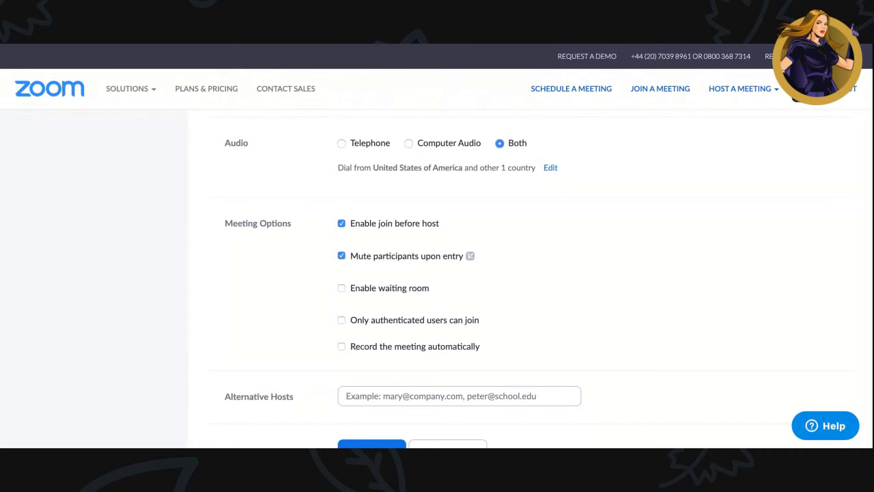
{"action": "left_click", "coordinate": [341, 226]}
{"action": "left_click", "coordinate": [342, 224]}
{"action": "left_click", "coordinate": [341, 288]}
{"action": "scroll", "coordinate": [341, 288], "scroll_direction": "down", "scroll_amount": 2}
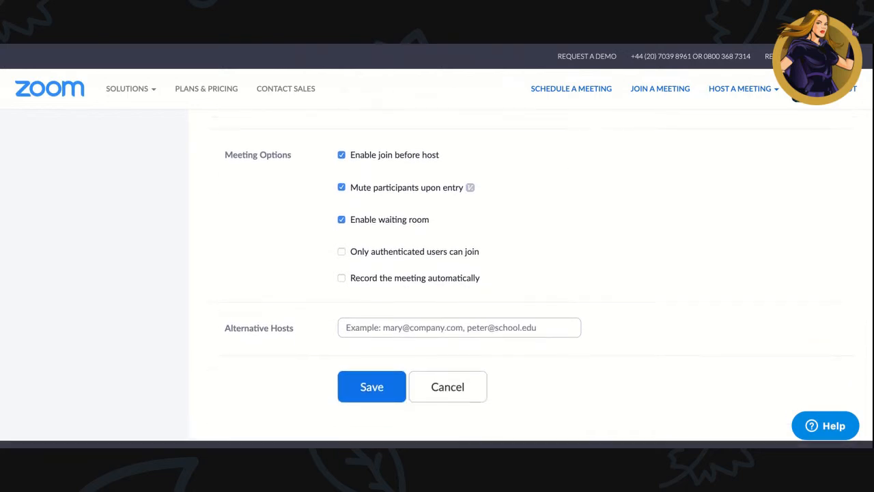
{"action": "left_click", "coordinate": [342, 279]}
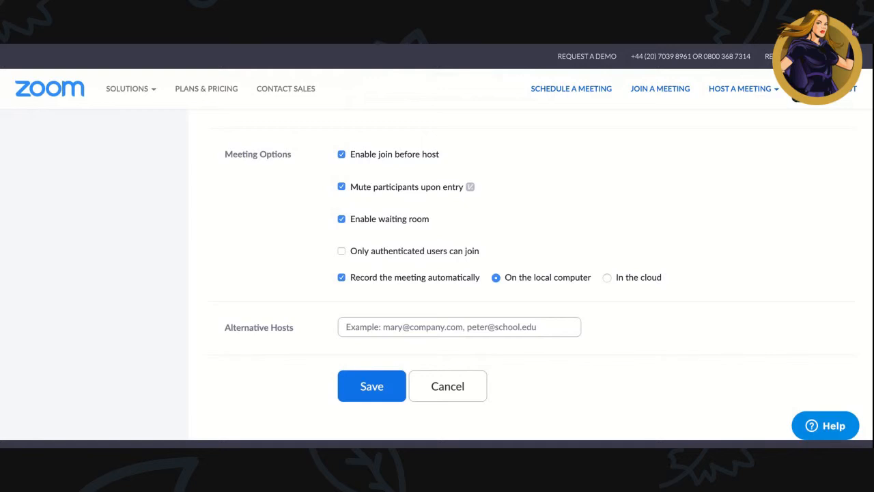
- Look over the meeting settings once more and save the scheduled meeting
{"action": "scroll", "coordinate": [295, 237], "scroll_direction": "up", "scroll_amount": 3}
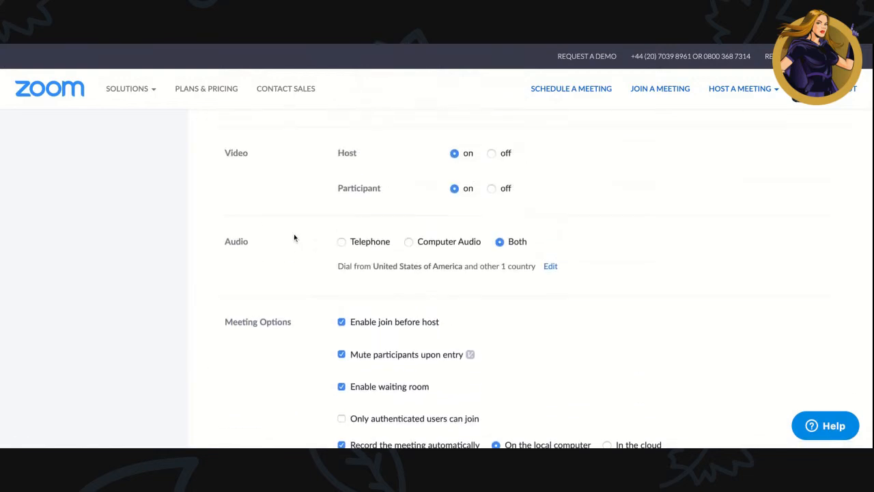
{"action": "scroll", "coordinate": [294, 237], "scroll_direction": "down", "scroll_amount": 4}
{"action": "left_click", "coordinate": [370, 289]}
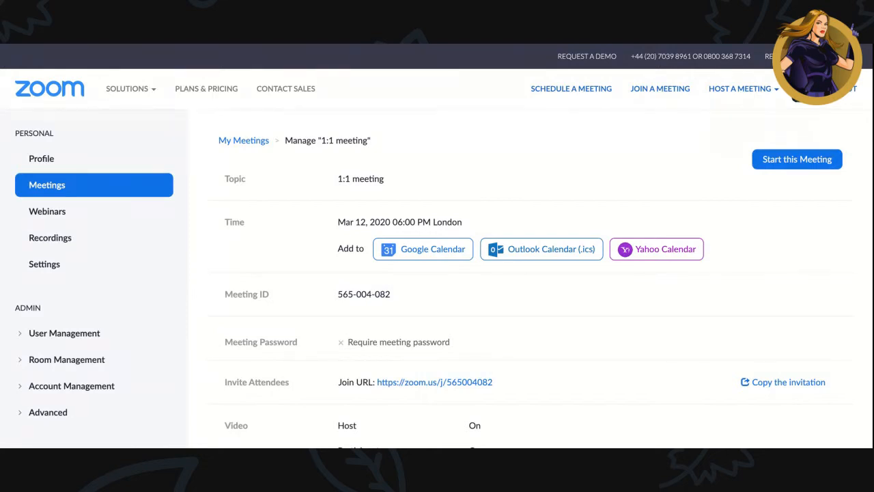
- Open the details of "1:1 meeting" from the upcoming meetings list and review its invite information
{"action": "left_click", "coordinate": [245, 141]}
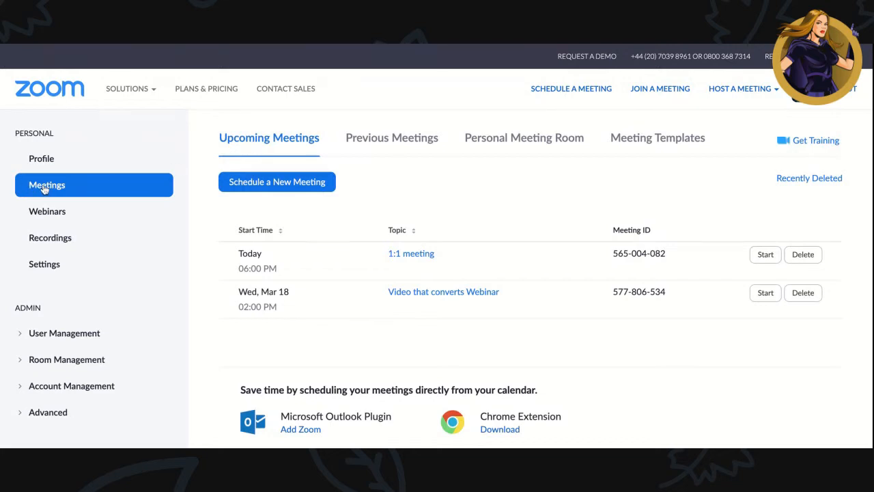
{"action": "left_click", "coordinate": [411, 254]}
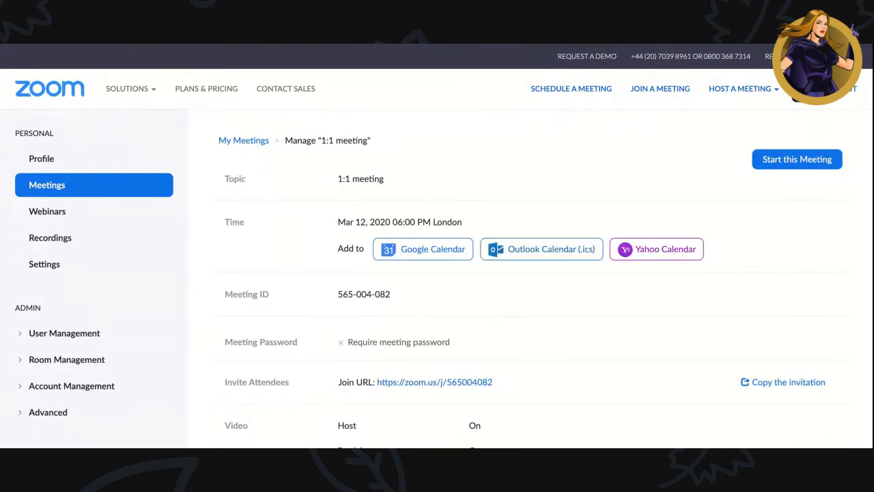
{"action": "scroll", "coordinate": [299, 226], "scroll_direction": "down", "scroll_amount": 1}
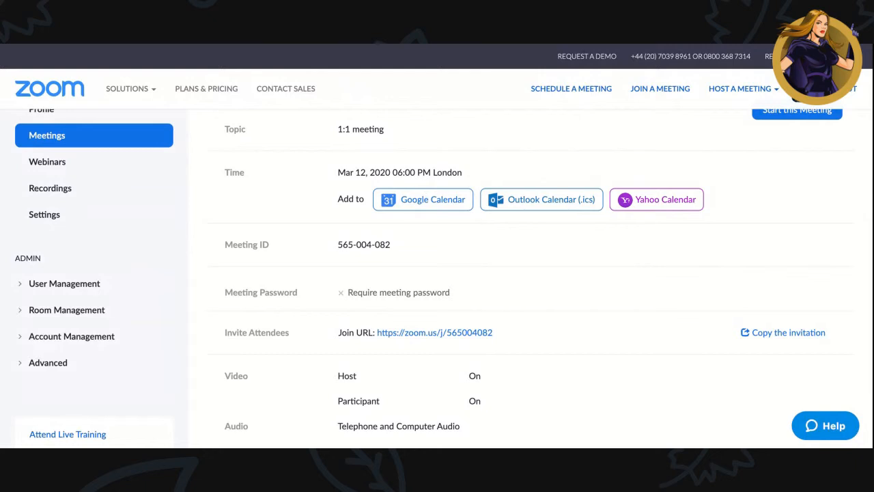
{"action": "scroll", "coordinate": [421, 277], "scroll_direction": "down", "scroll_amount": 1}
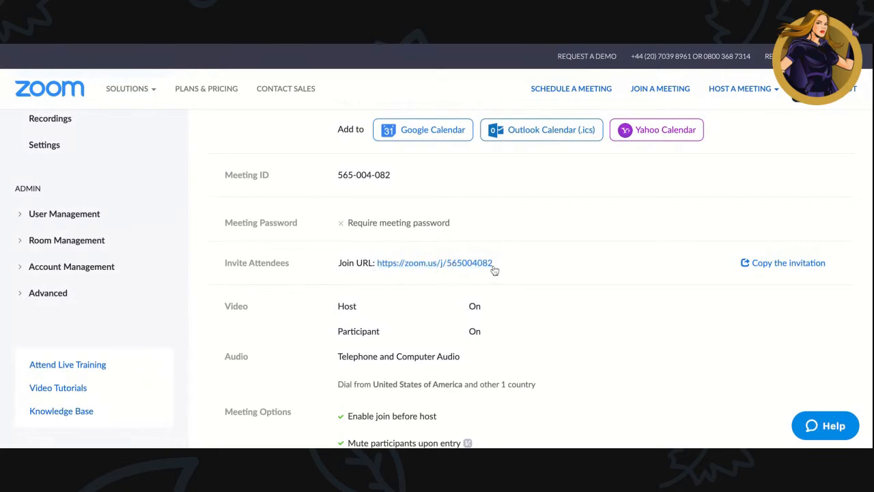
- Open the meeting's full invitation text, read it through and close it
{"action": "left_click", "coordinate": [772, 266]}
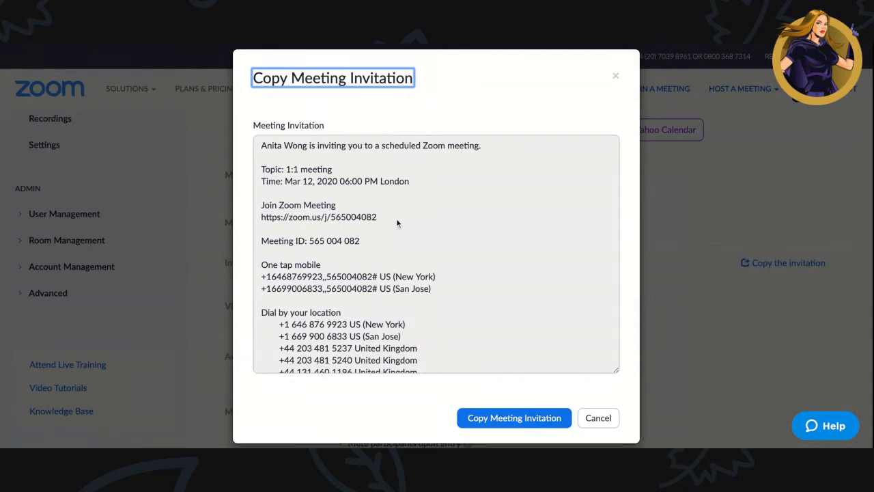
{"action": "scroll", "coordinate": [396, 222], "scroll_direction": "down", "scroll_amount": 2}
{"action": "scroll", "coordinate": [397, 221], "scroll_direction": "down", "scroll_amount": 1}
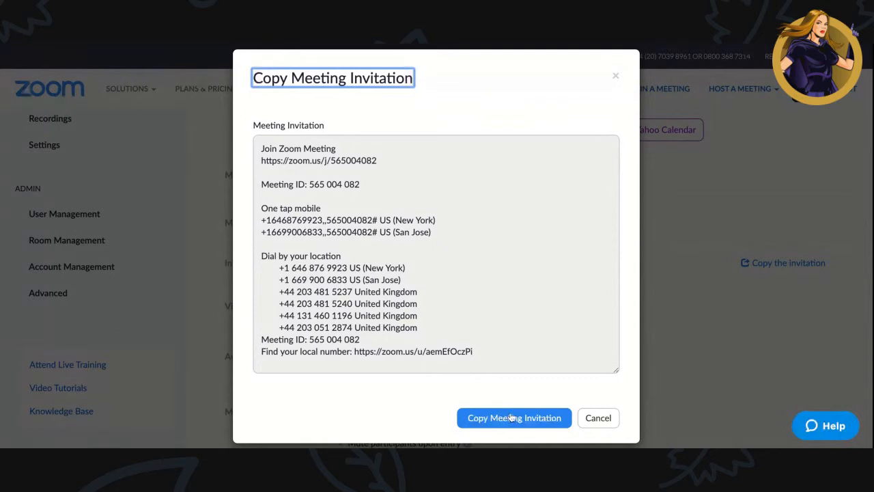
{"action": "left_click", "coordinate": [616, 76]}
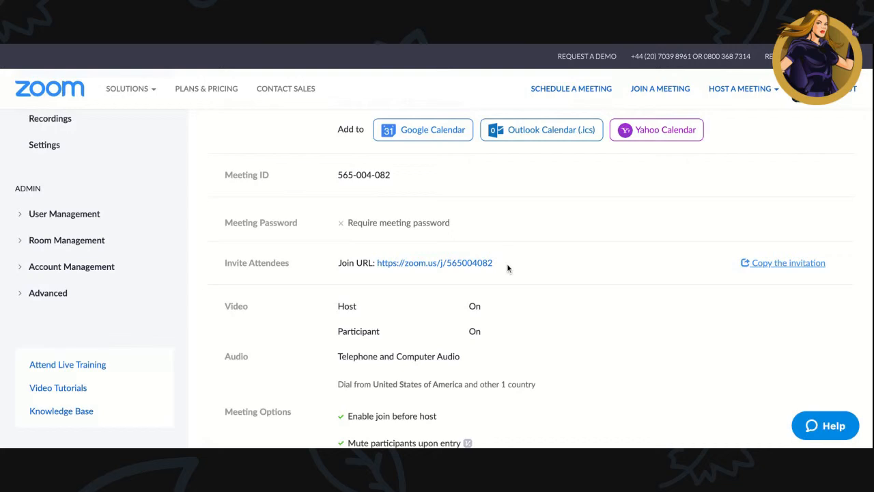
- Join the scheduled meeting through the Join a Meeting page, using only the meeting ID from its join URL
{"action": "left_click_drag", "start_coordinate": [507, 261], "coordinate": [377, 263]}
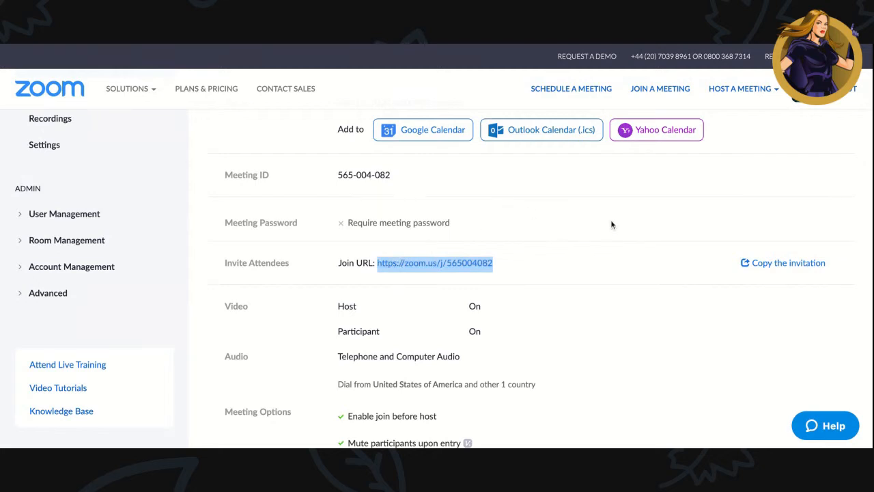
{"action": "left_click", "coordinate": [656, 92]}
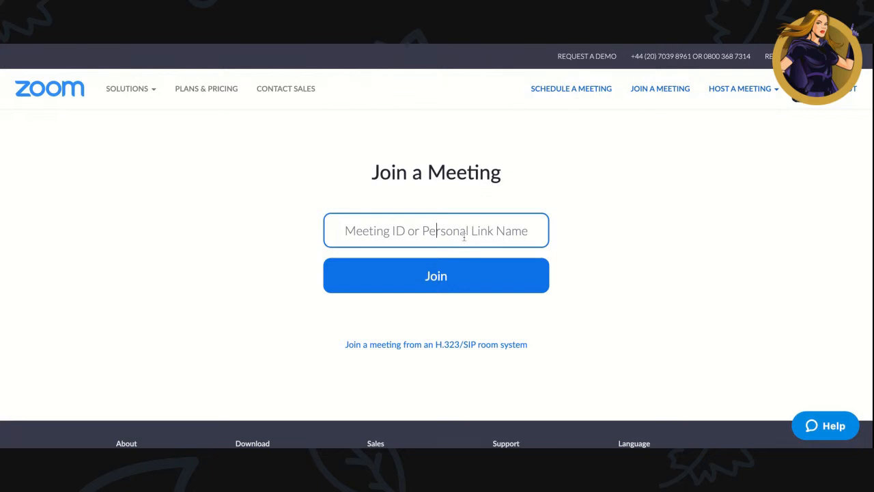
{"action": "key", "text": "ctrl+v"}
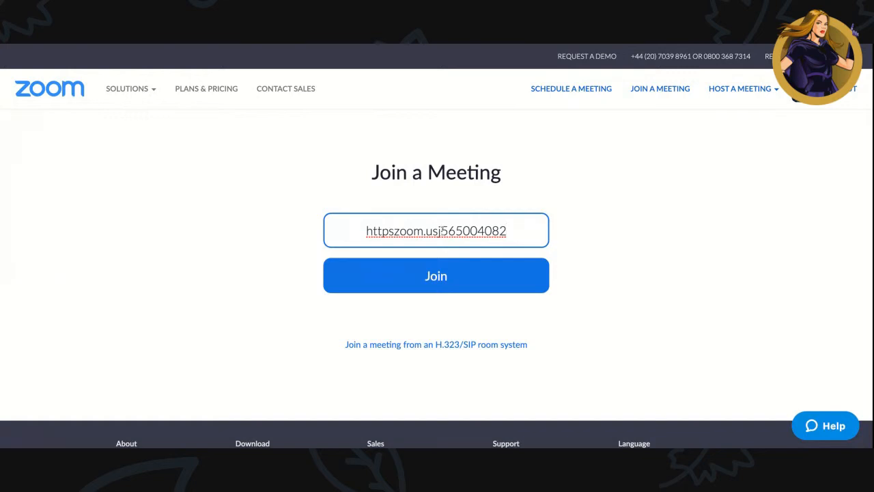
{"action": "left_click_drag", "start_coordinate": [440, 230], "coordinate": [365, 230]}
{"action": "key", "text": "BackSpace"}
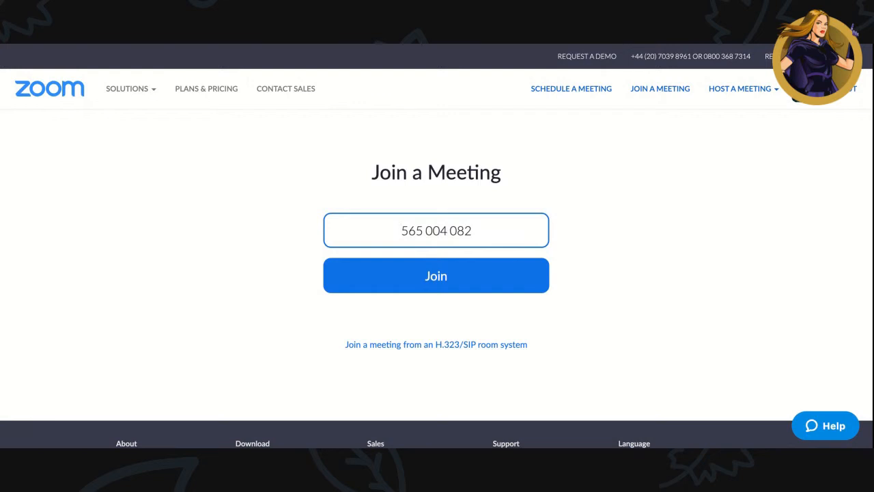
{"action": "left_click", "coordinate": [434, 275]}
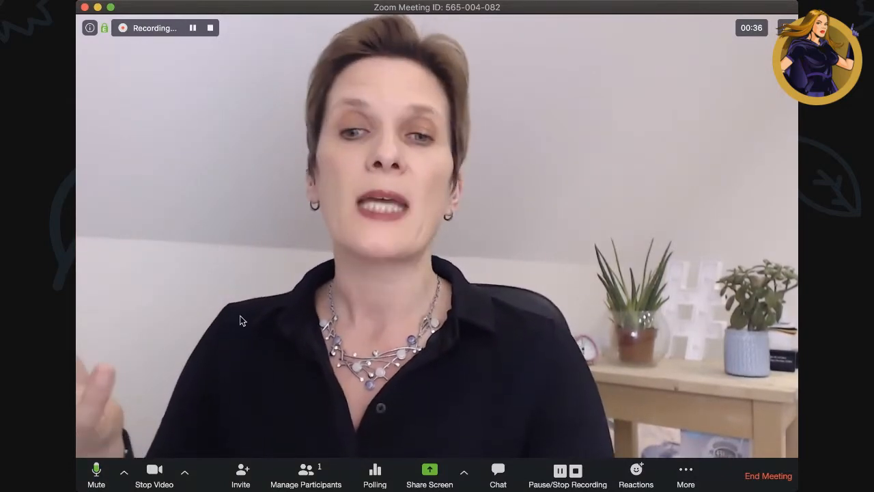
{"action": "left_click_drag", "start_coordinate": [283, 4], "coordinate": [282, 8]}
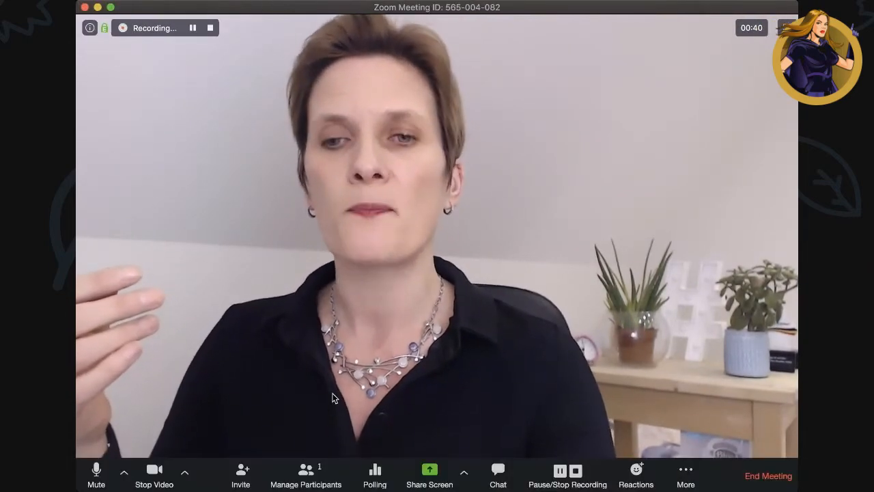